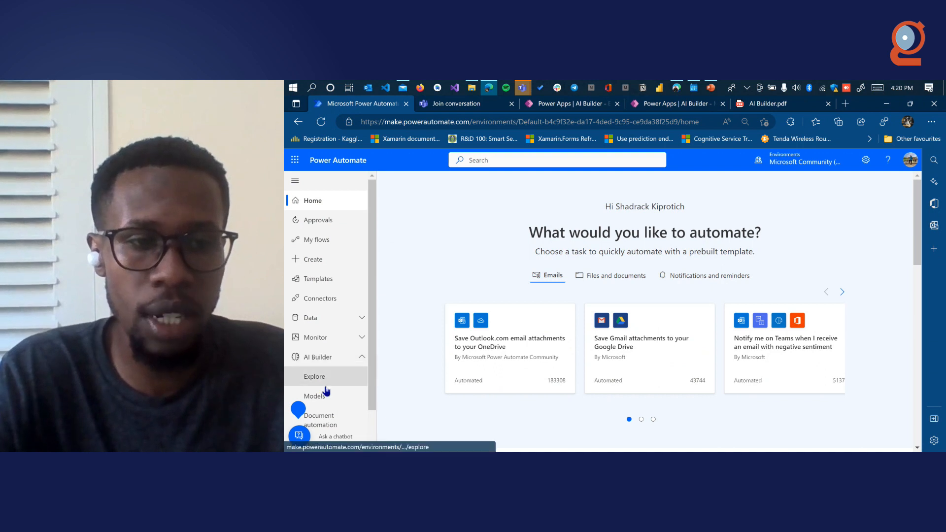
Try AI Builder's Explore page in Power Automate, reload it, and switch to the Explore page already open in Power Apps.
left_click(332, 378)
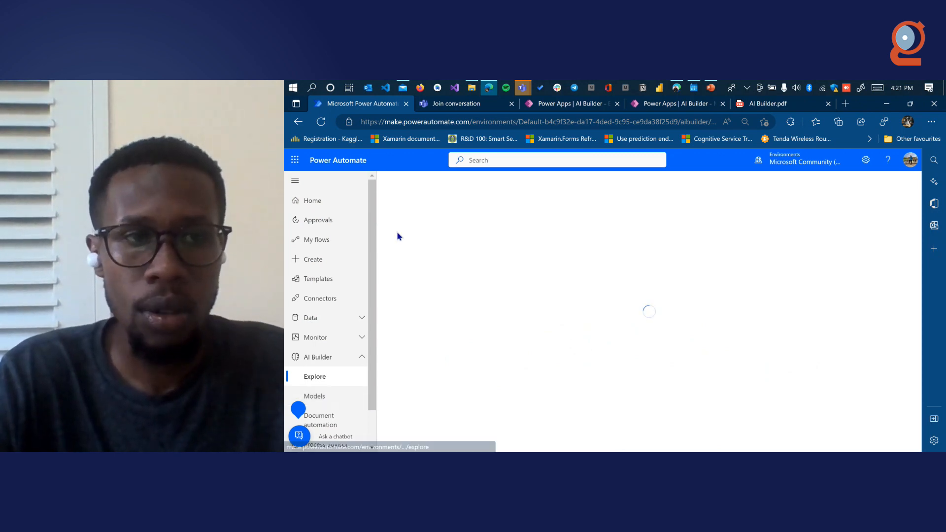
left_click(321, 122)
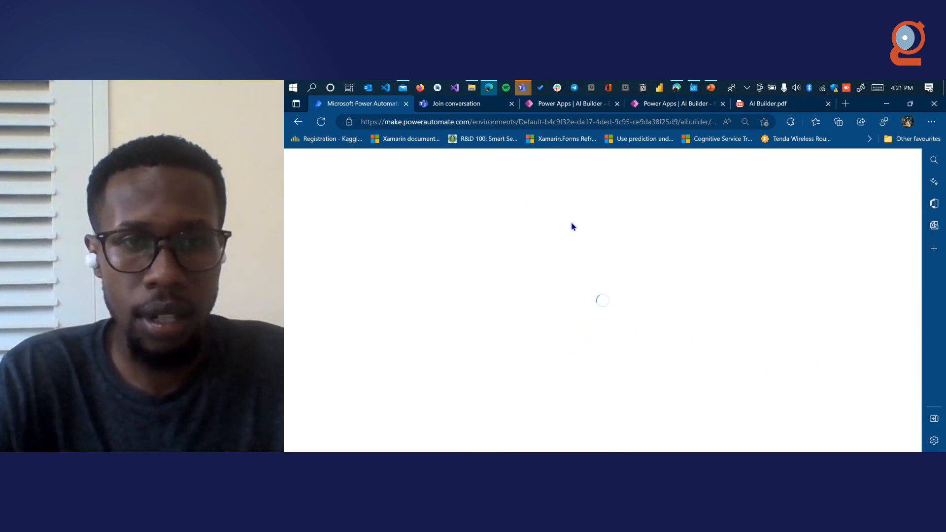
left_click(584, 108)
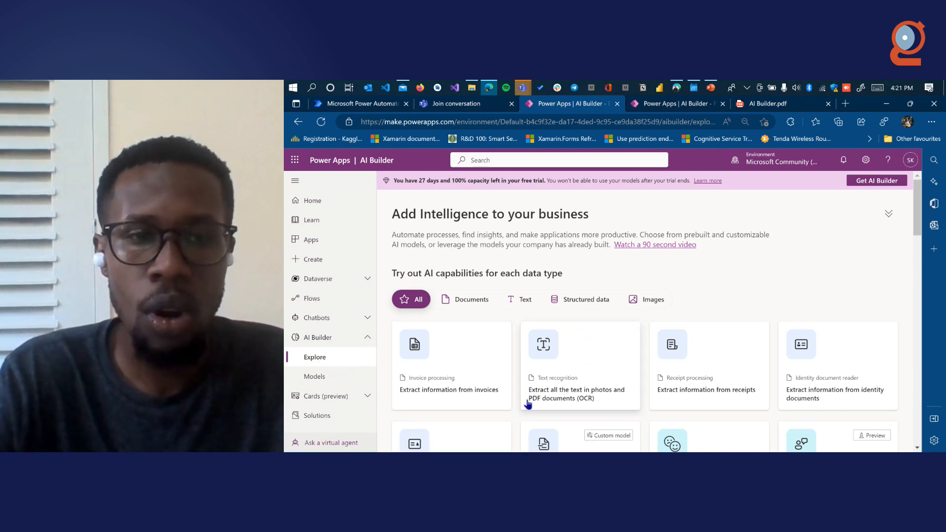
scroll(527, 404, "down", 2)
scroll(527, 403, "up", 2)
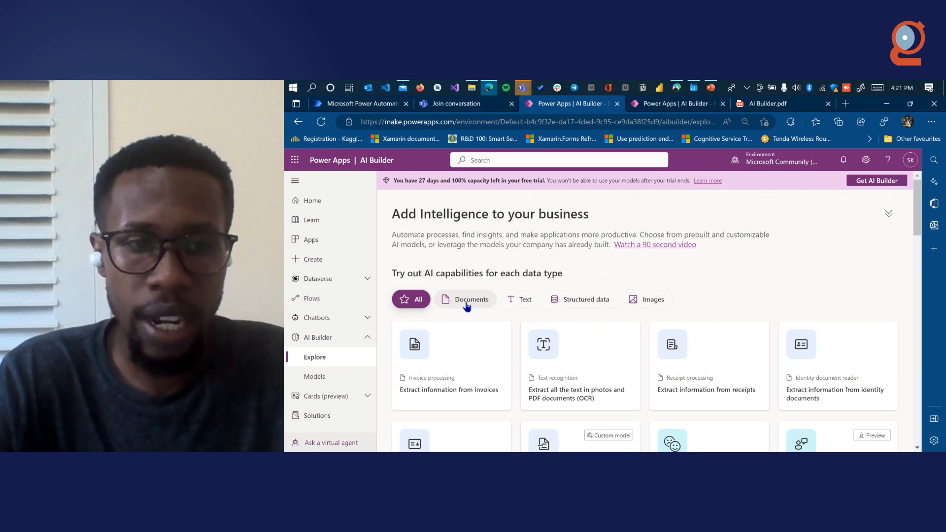
Filter the AI capabilities by Documents and by Text, and look through the models offered for each data type.
left_click(467, 305)
scroll(467, 306, "down", 1)
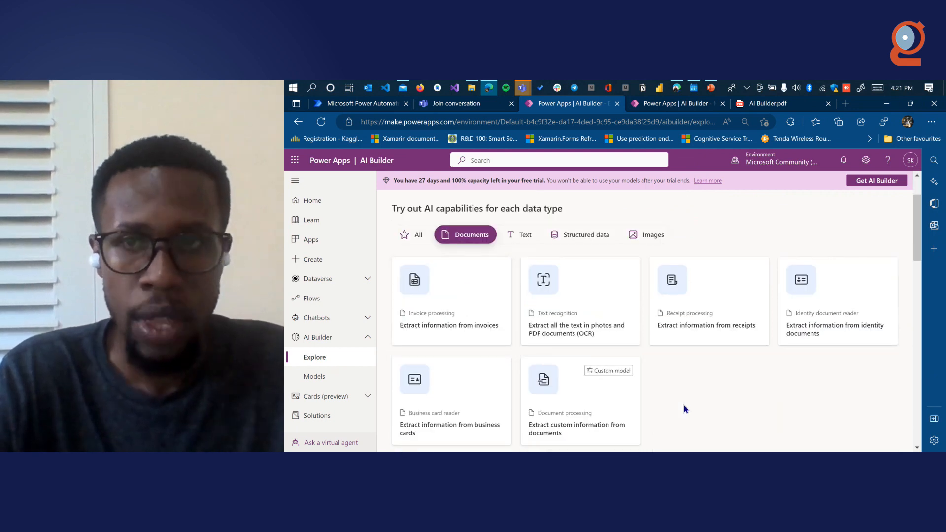
left_click(525, 237)
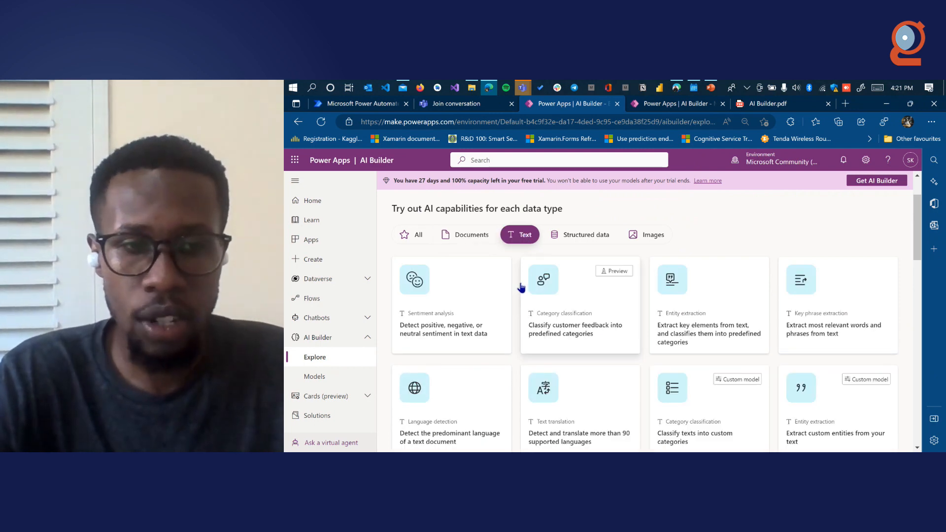
scroll(521, 287, "down", 2)
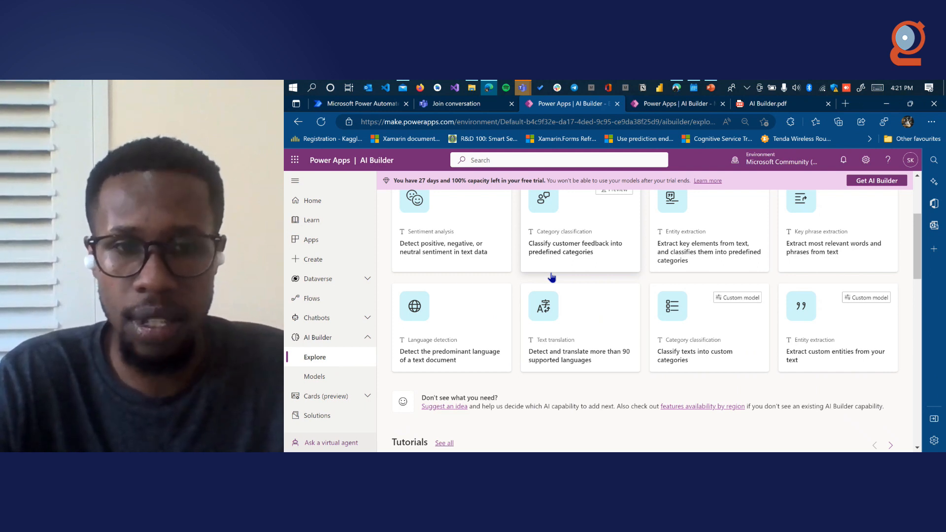
scroll(551, 277, "up", 1)
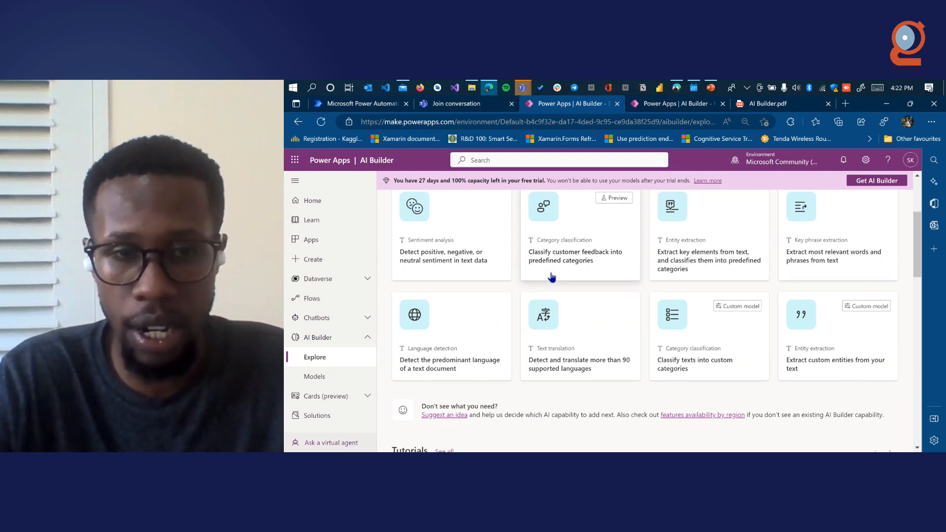
scroll(552, 278, "up", 1)
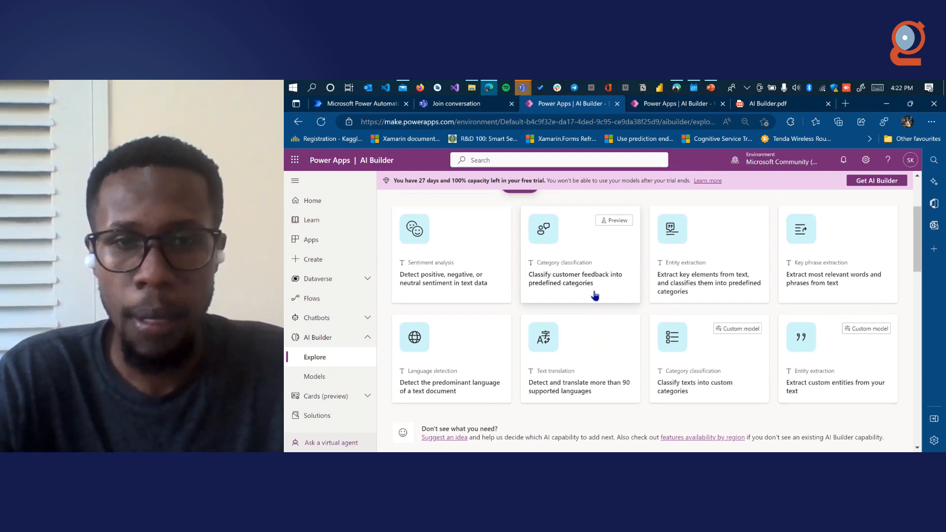
scroll(594, 295, "up", 3)
Filter the AI capabilities by Structured data and by Images, and review the models offered for each.
left_click(603, 304)
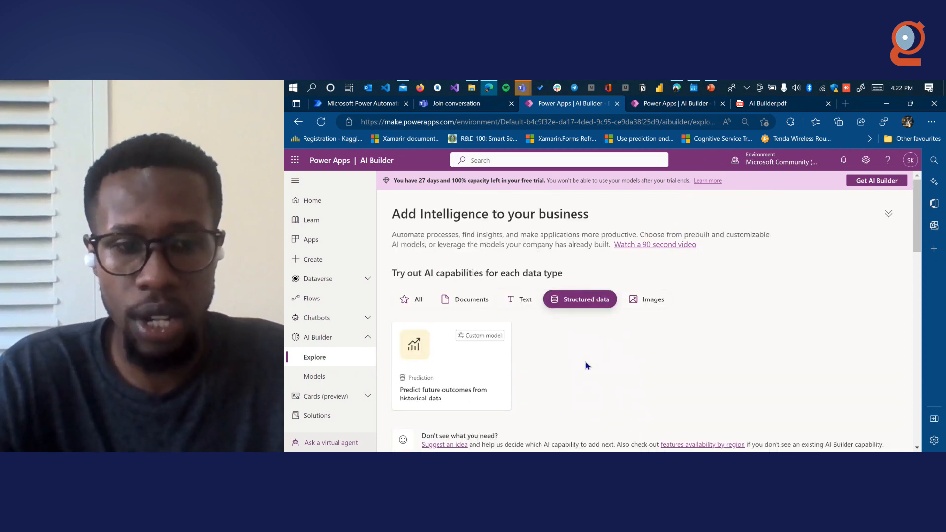
scroll(587, 365, "down", 2)
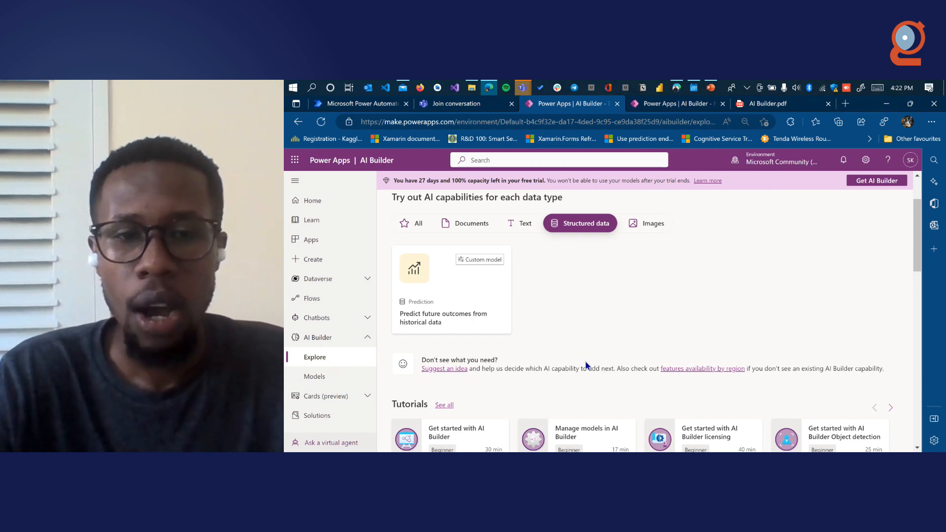
left_click(640, 231)
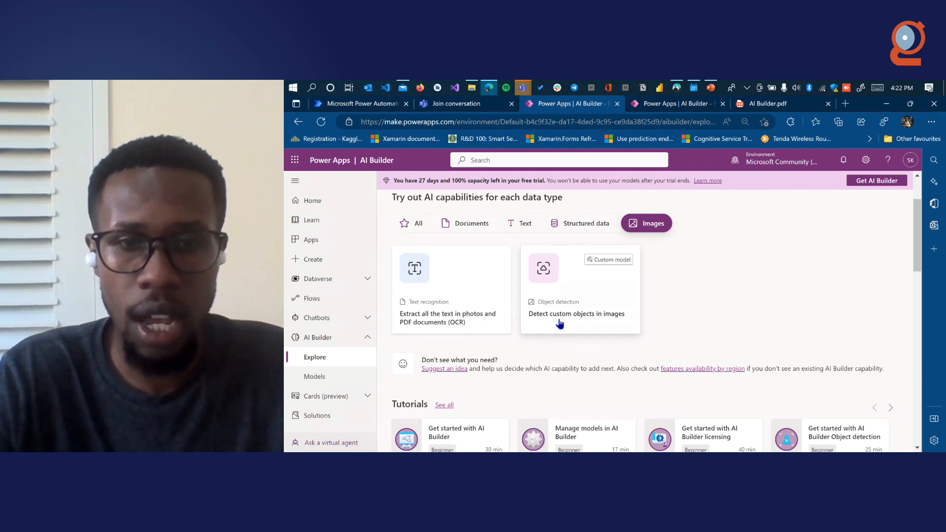
scroll(598, 404, "down", 1)
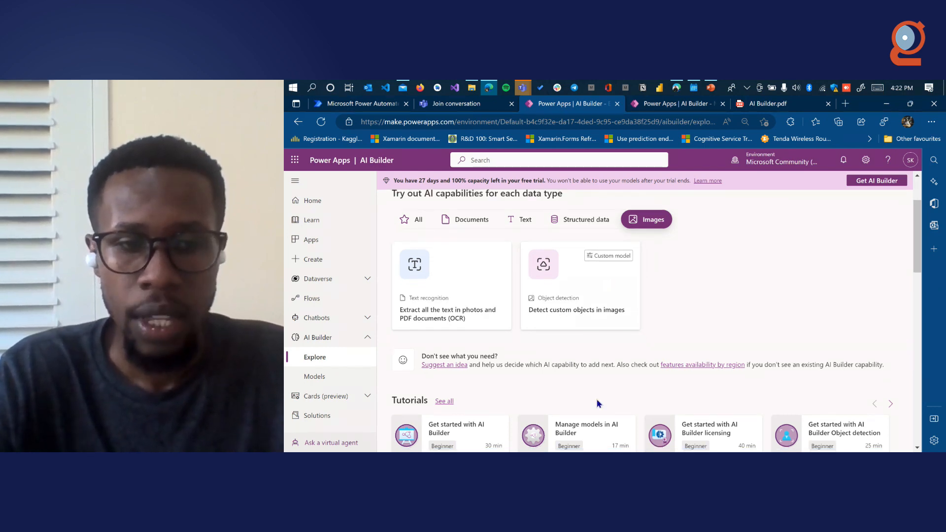
Look through the Explore page's tutorials, case studies, how-to videos and customer stories about AI Builder.
scroll(598, 403, "down", 2)
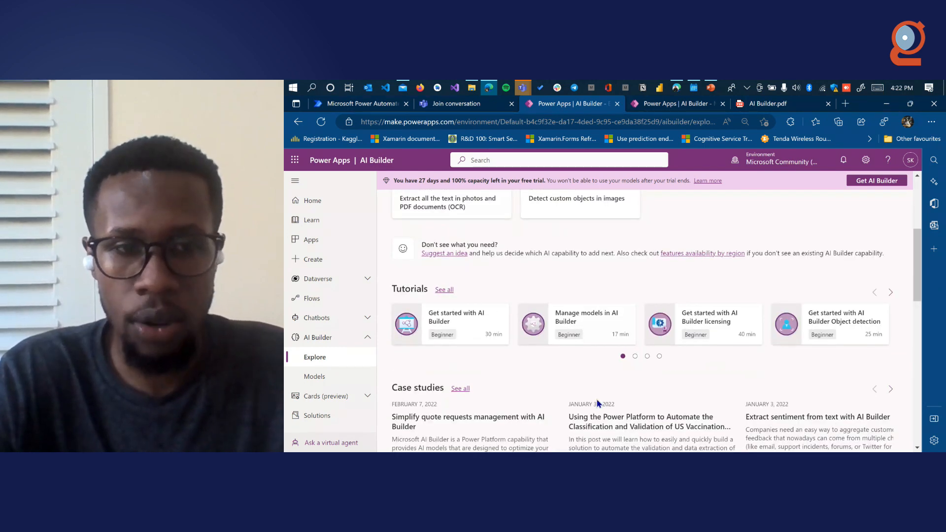
scroll(598, 404, "down", 1)
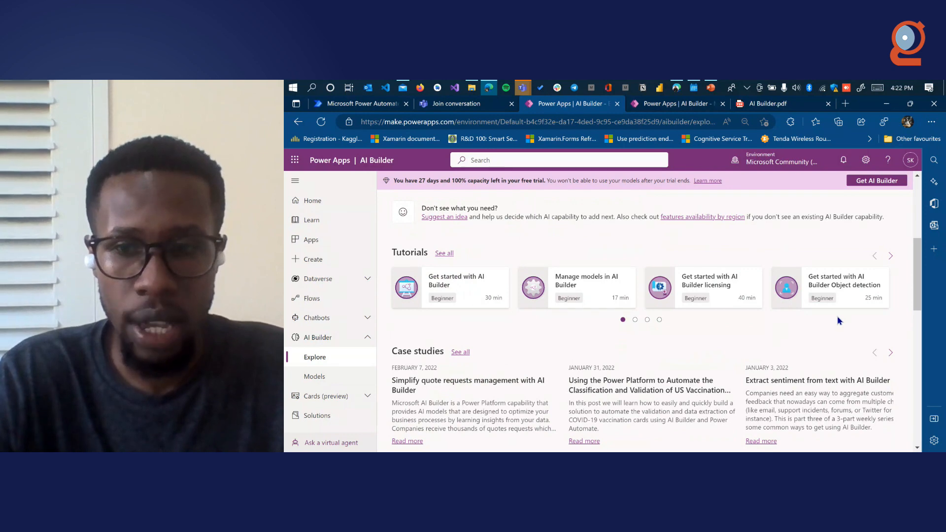
left_click(890, 256)
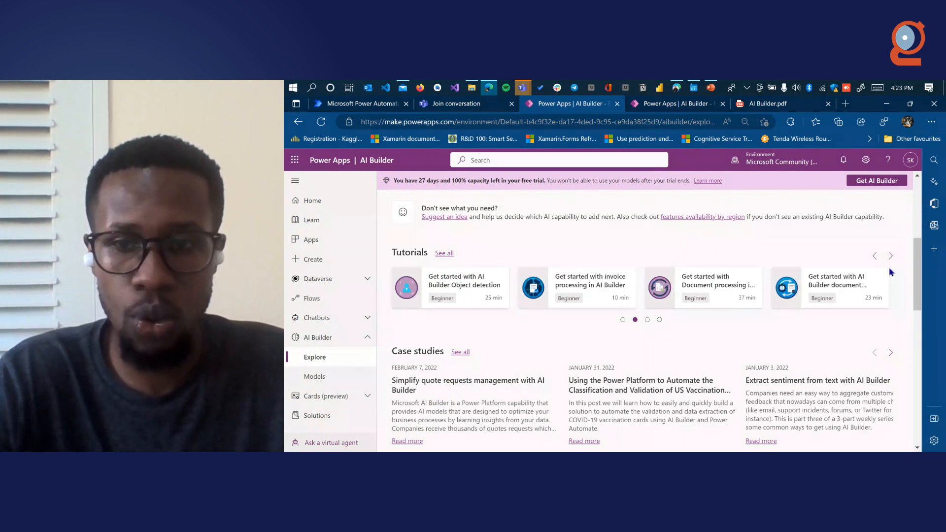
left_click(890, 256)
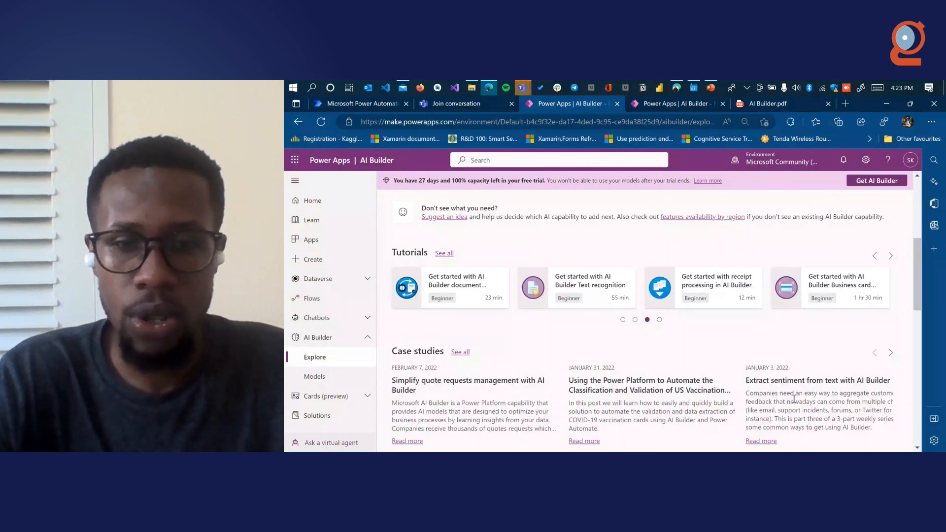
scroll(794, 398, "down", 3)
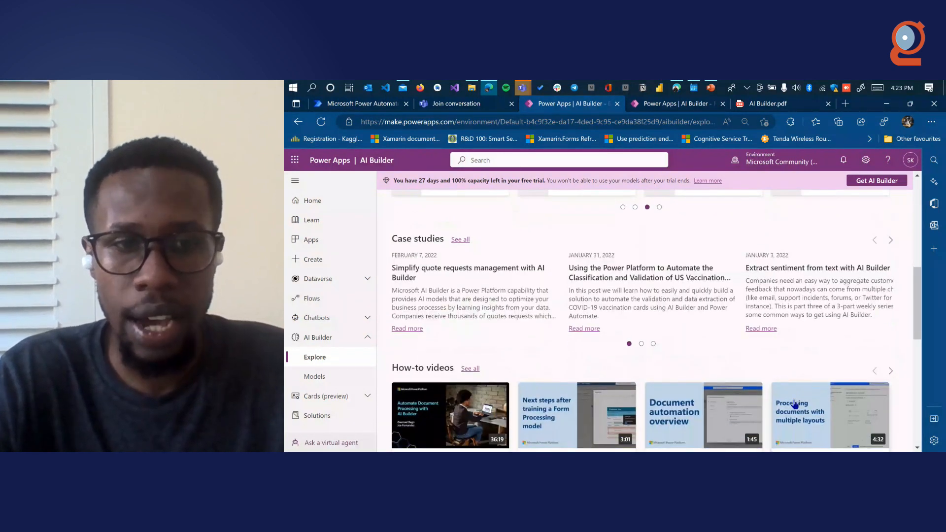
scroll(794, 403, "down", 1)
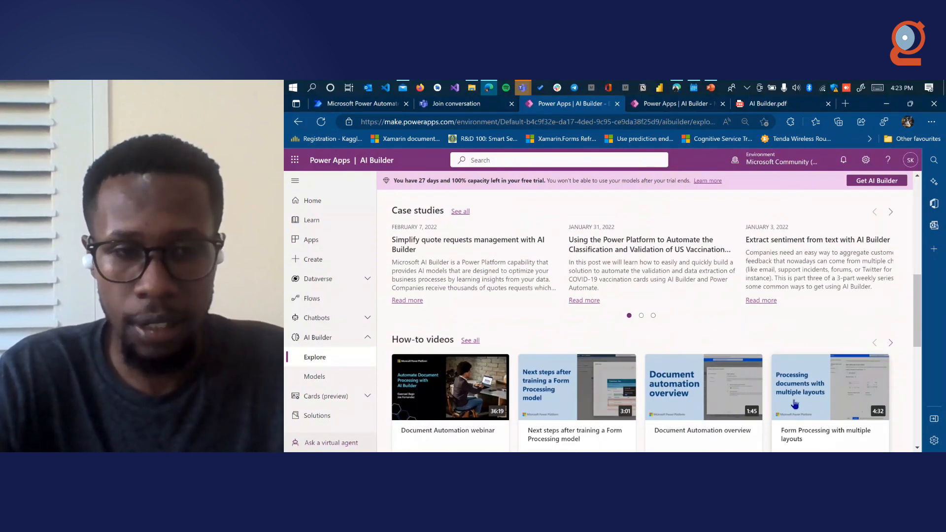
scroll(794, 403, "down", 4)
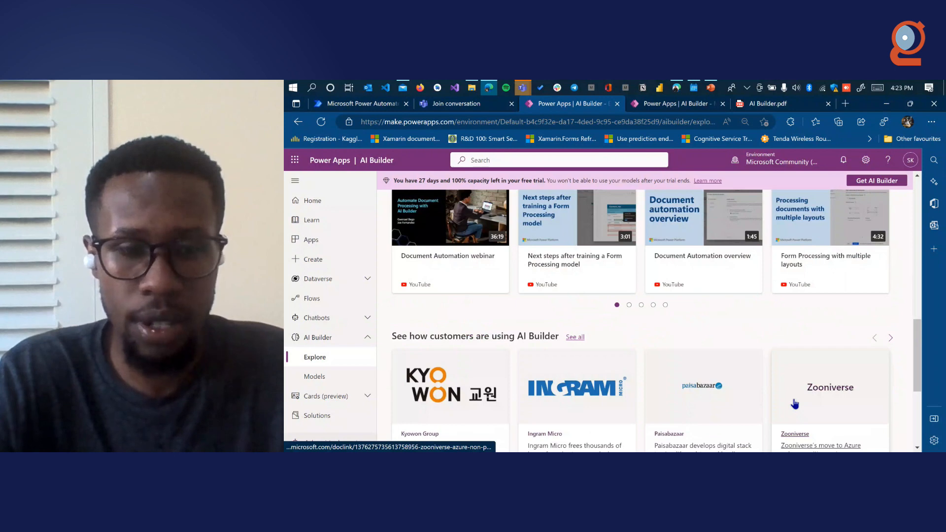
scroll(795, 403, "down", 3)
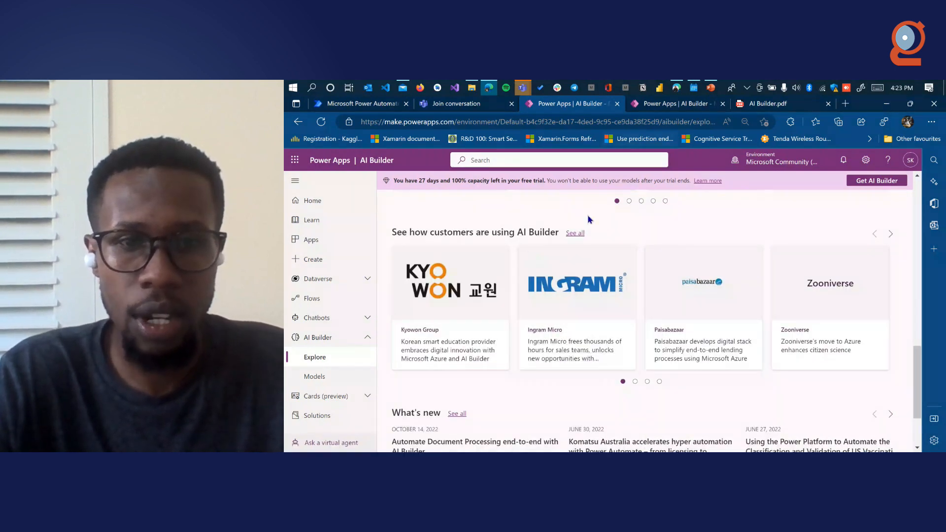
scroll(566, 229, "up", 7)
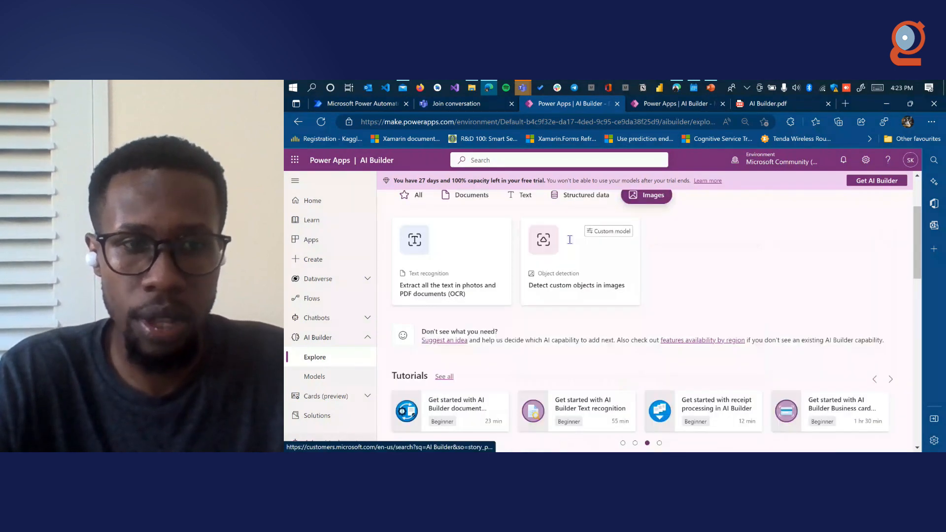
Start building a new model from the Models page, using the custom object detection capability for images.
left_click(338, 383)
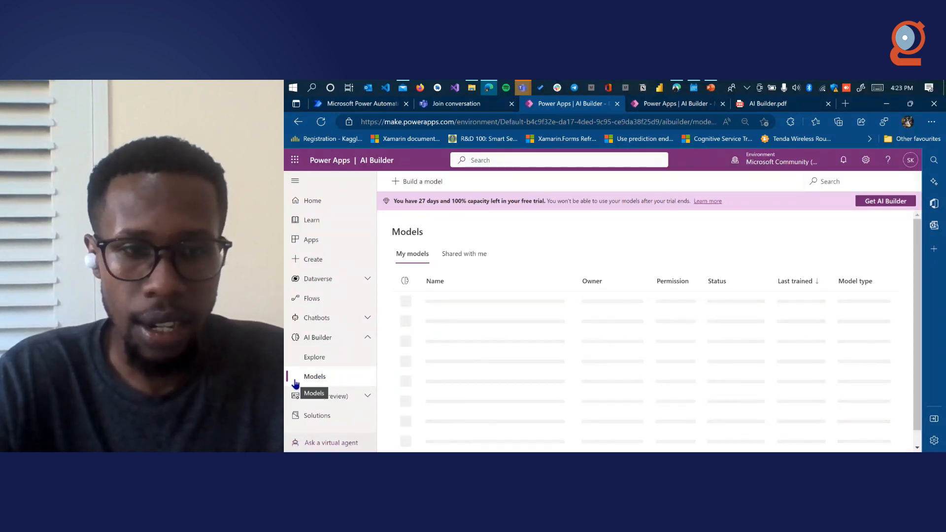
left_click(416, 186)
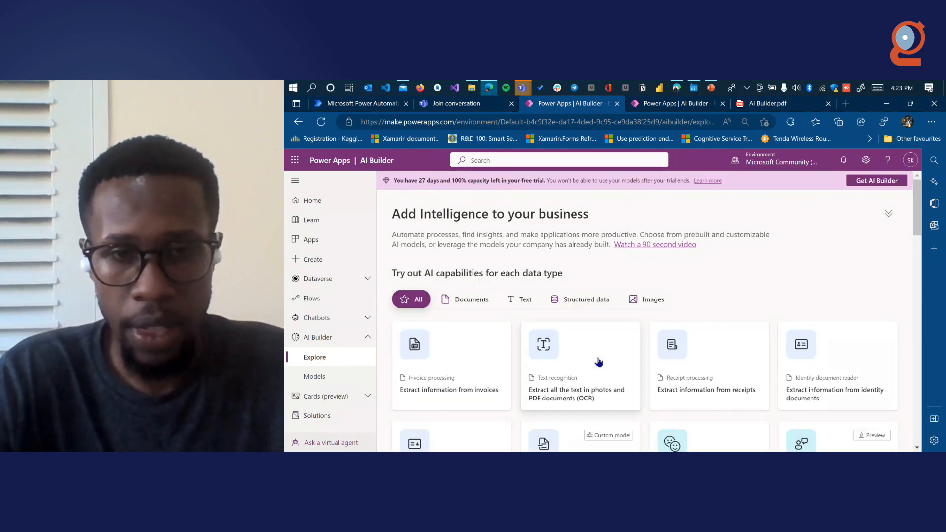
scroll(599, 362, "down", 2)
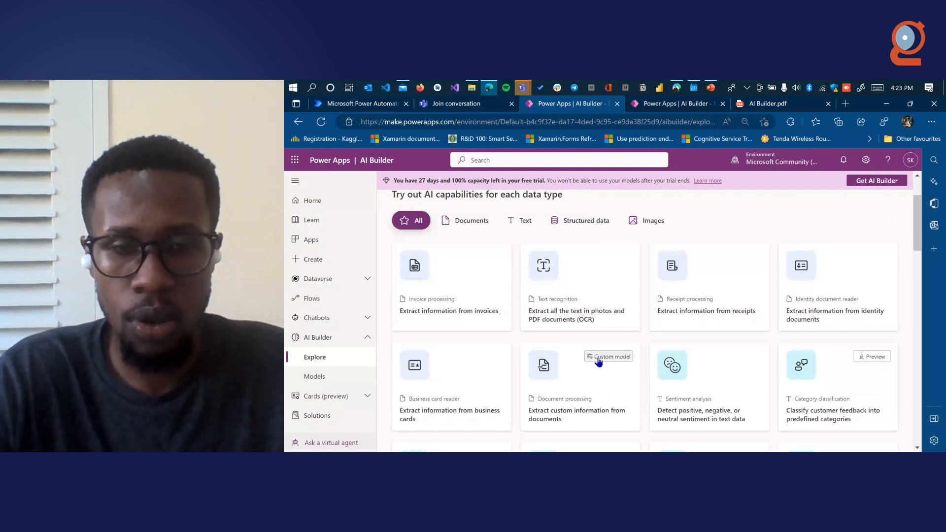
scroll(598, 362, "down", 1)
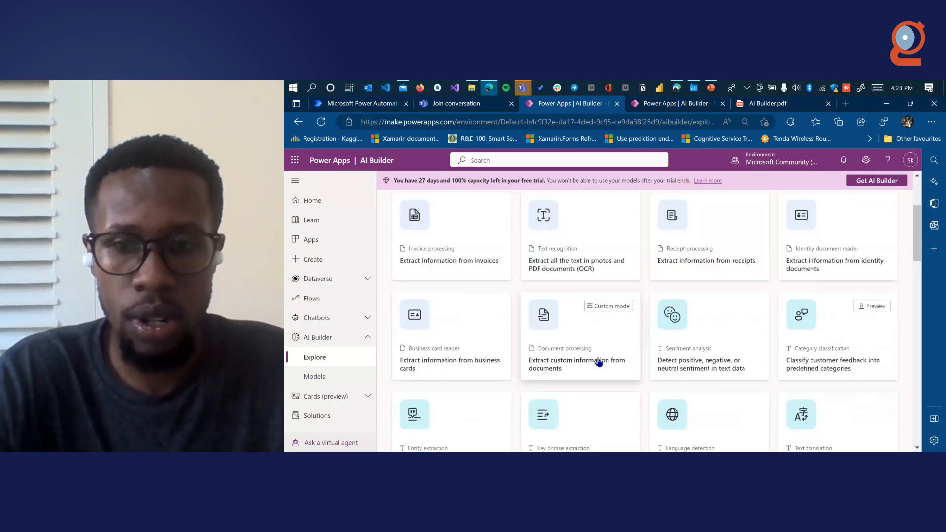
scroll(599, 362, "down", 4)
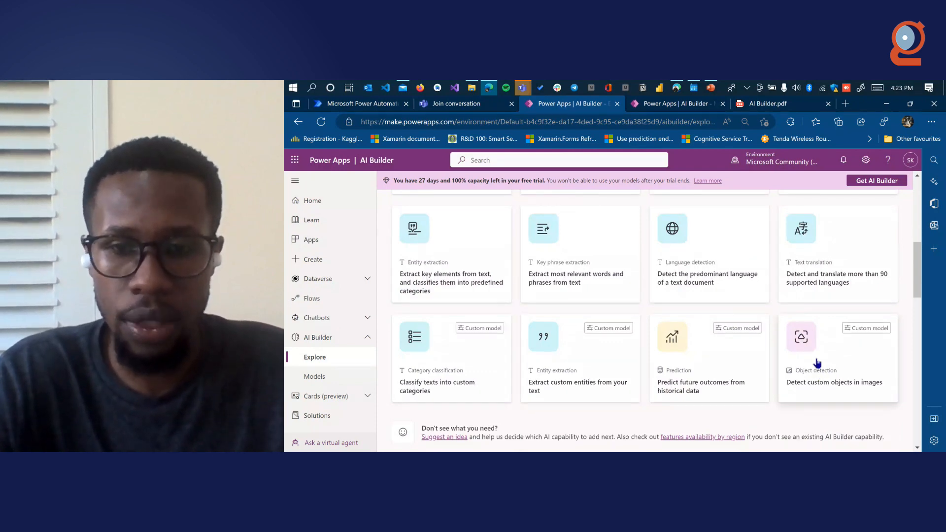
left_click(816, 363)
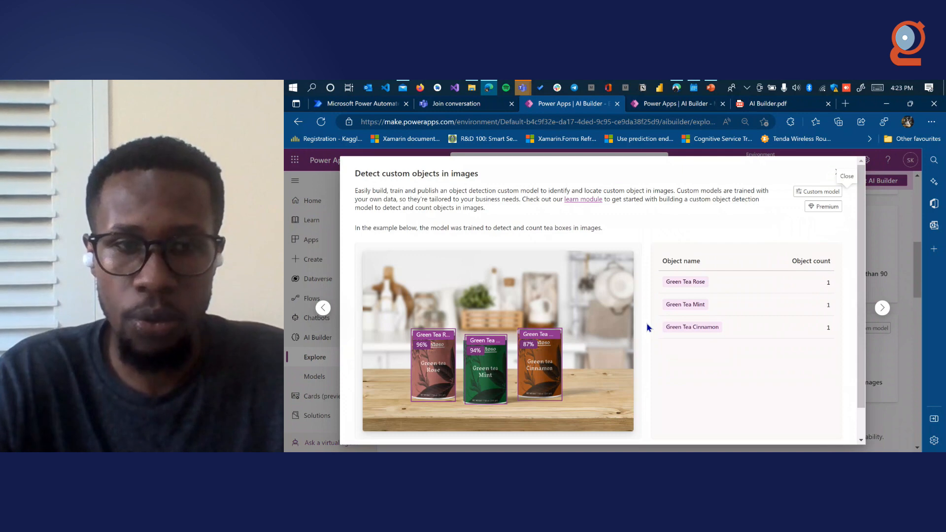
scroll(703, 341, "down", 1)
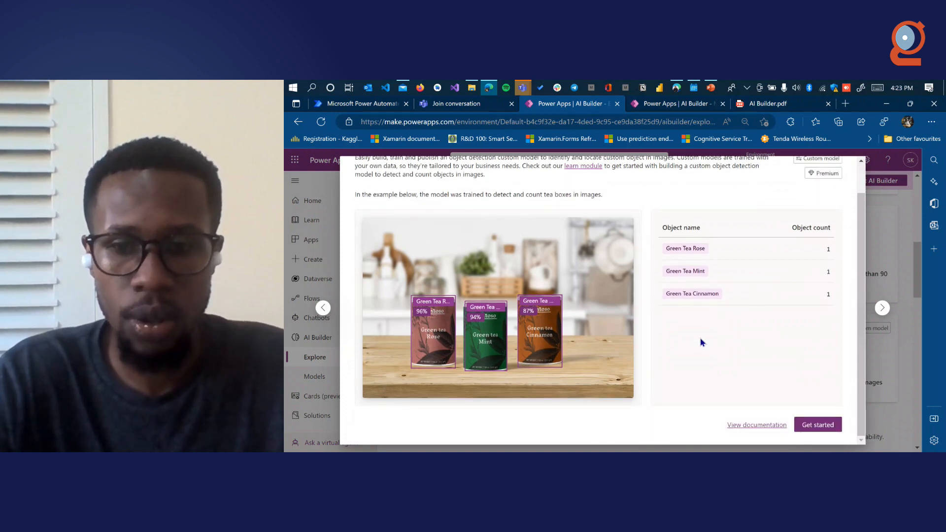
left_click(812, 426)
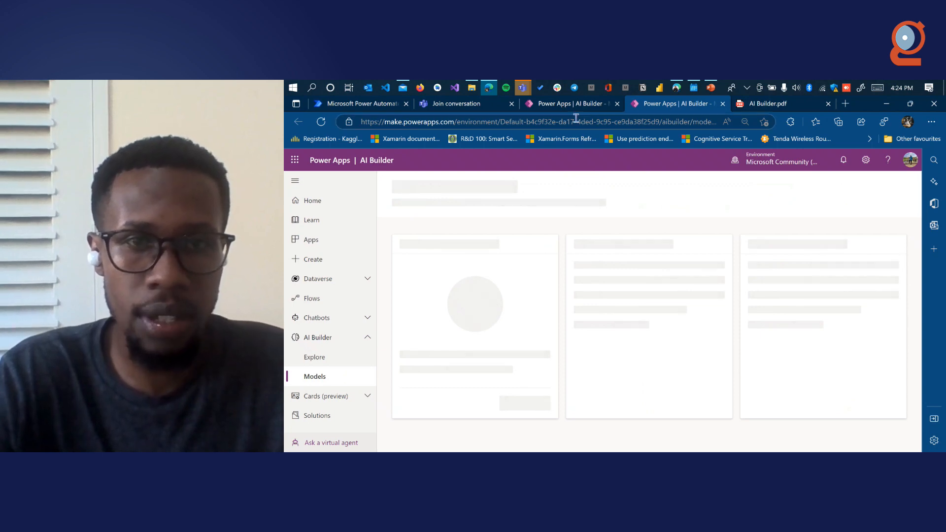
Reload the published Object Detection model in the other browser tab, open it for editing and view the Common objects example images.
left_click(586, 105)
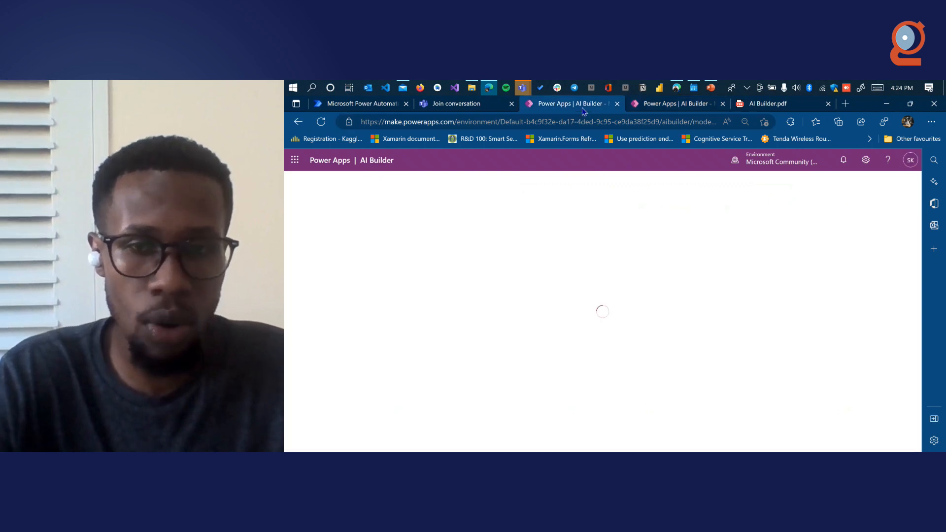
left_click(645, 107)
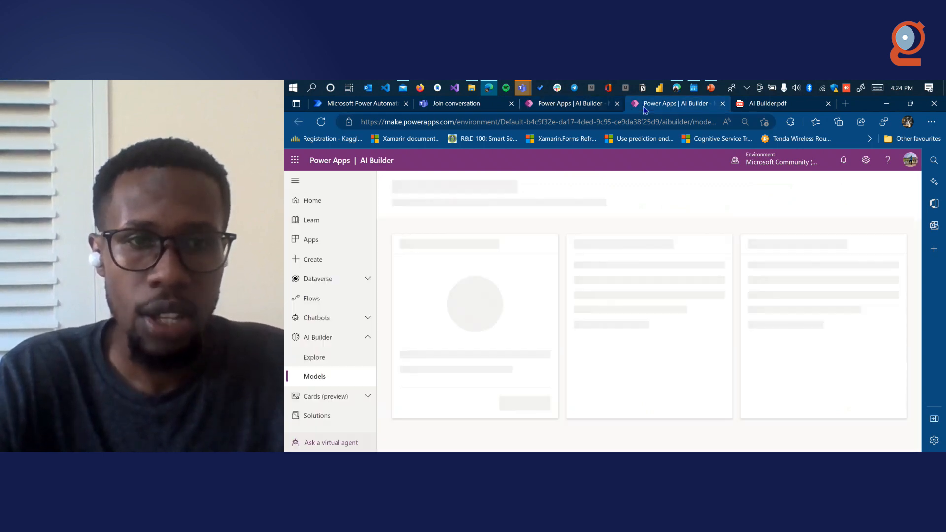
left_click(323, 123)
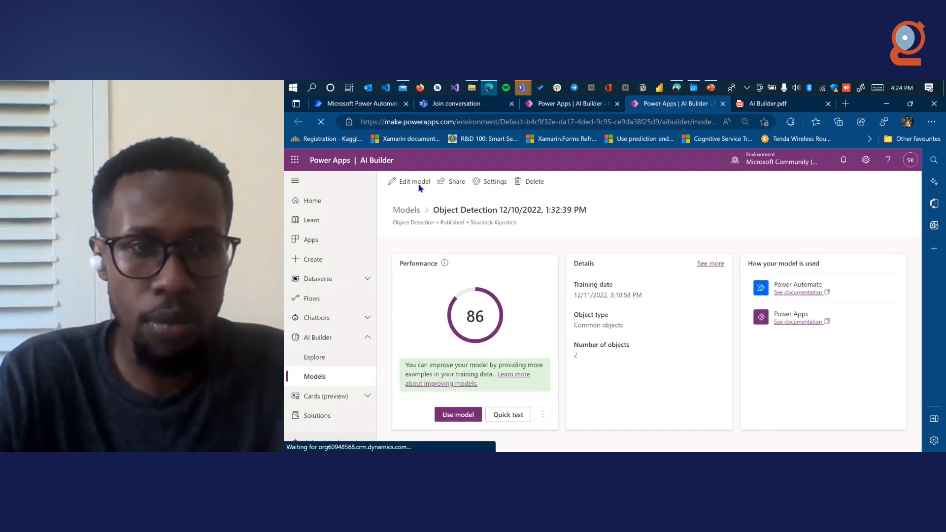
left_click(415, 183)
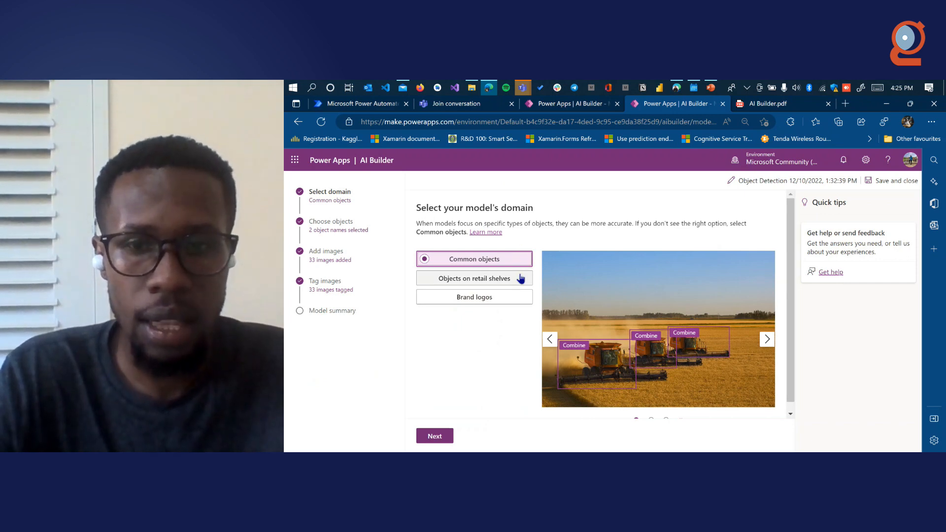
left_click(768, 340)
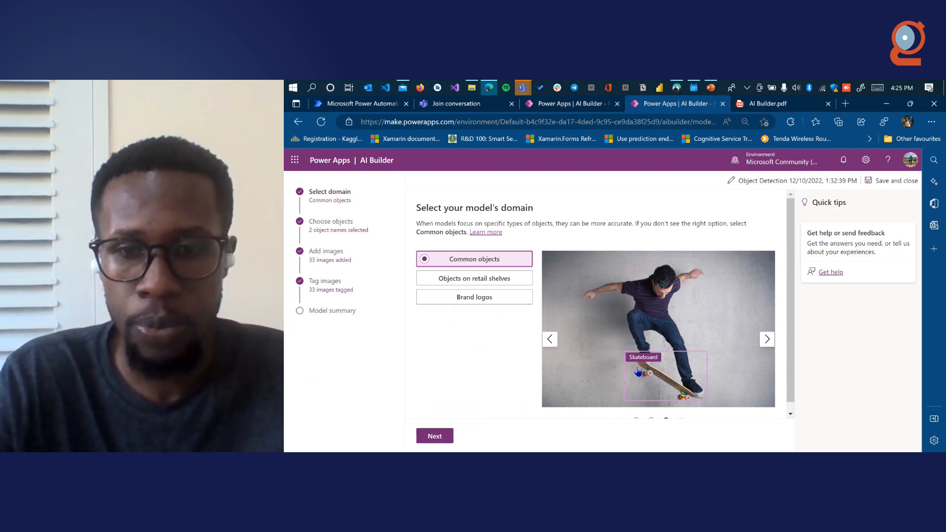
Browse the remaining example images for the Common objects domain, and continue to choosing the objects to detect.
left_click(766, 340)
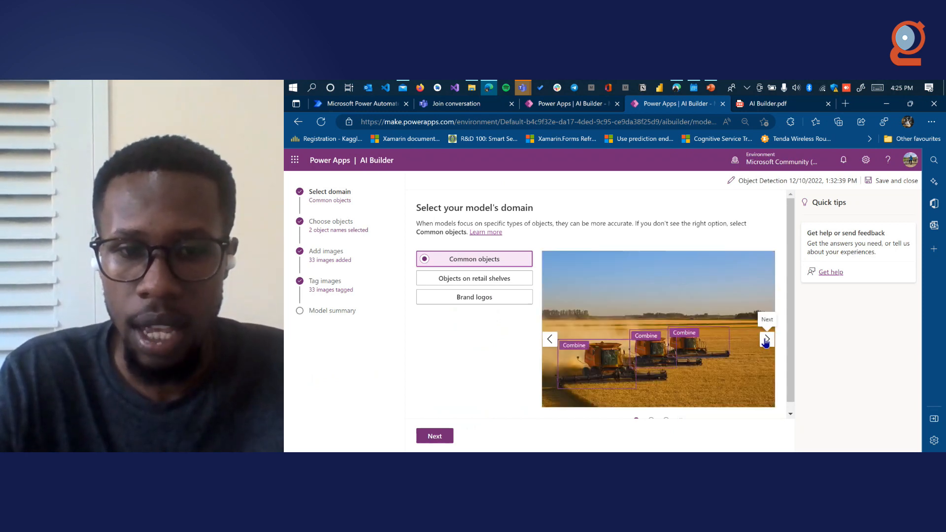
scroll(615, 365, "down", 1)
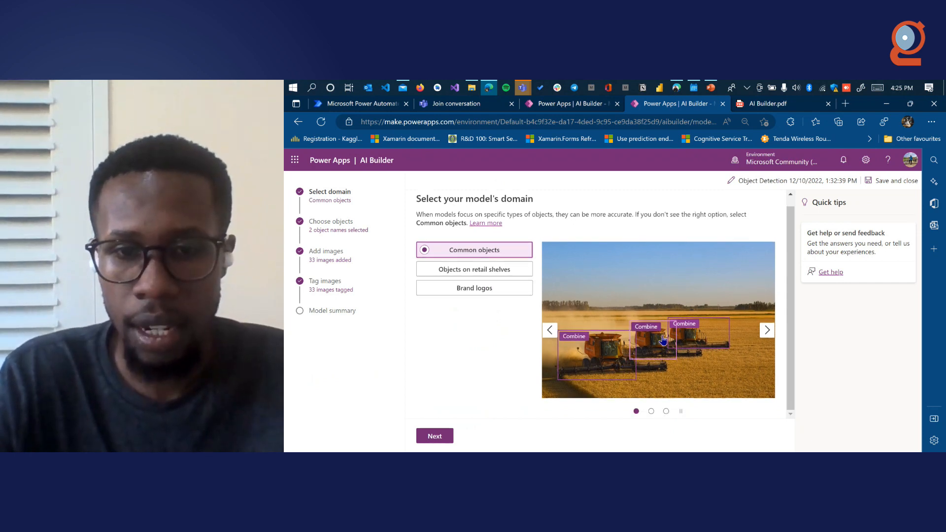
left_click(767, 332)
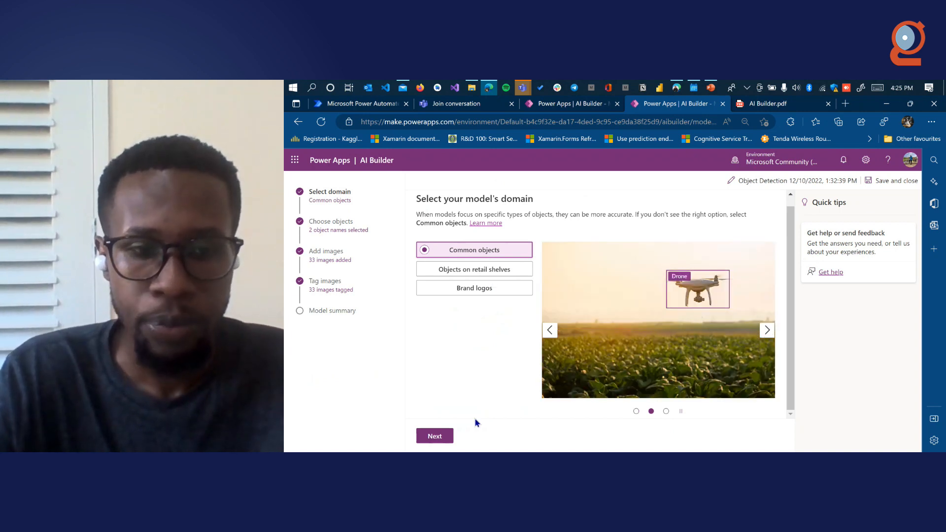
left_click(445, 437)
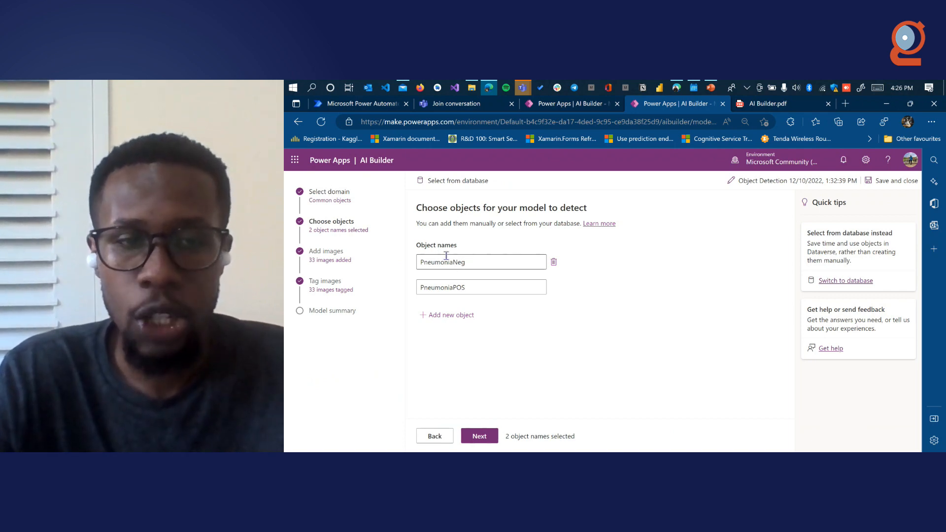
Add a blank object name below PneumoniaPOS, remove it again, and continue to adding the example images.
left_click(451, 316)
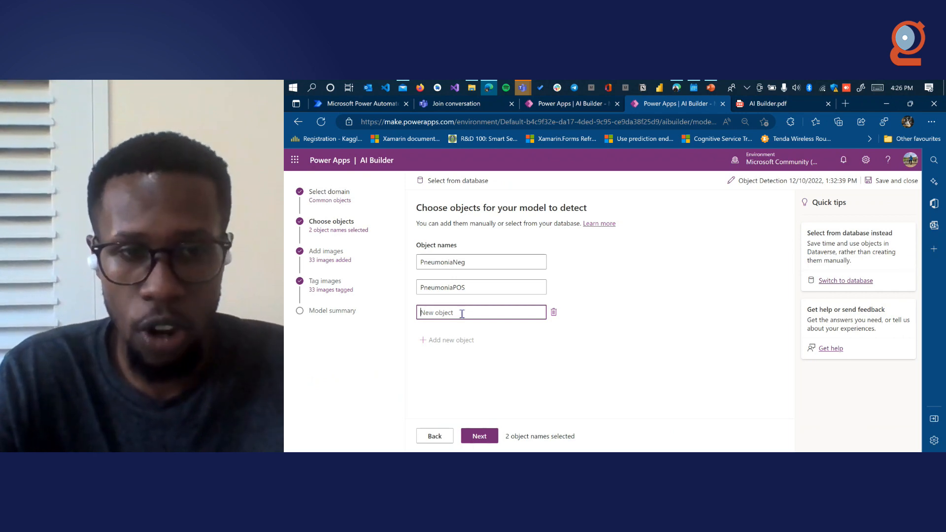
left_click(553, 313)
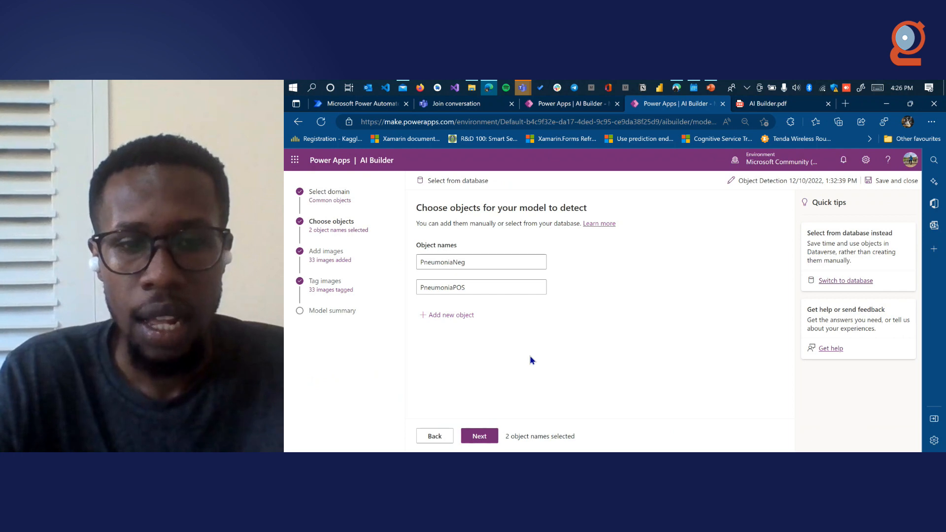
left_click(480, 437)
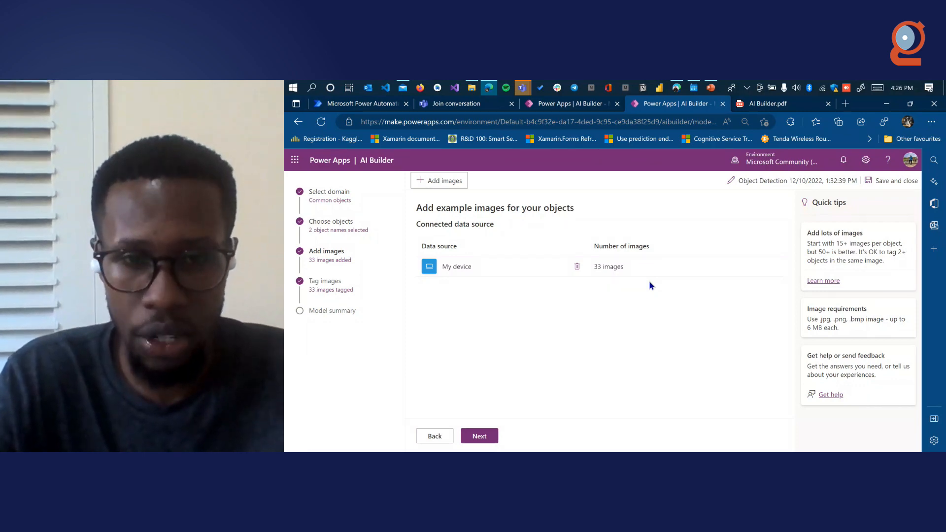
Try to upload 5.jpeg from the device's Pneumonia POS folder as an additional training image.
left_click(446, 183)
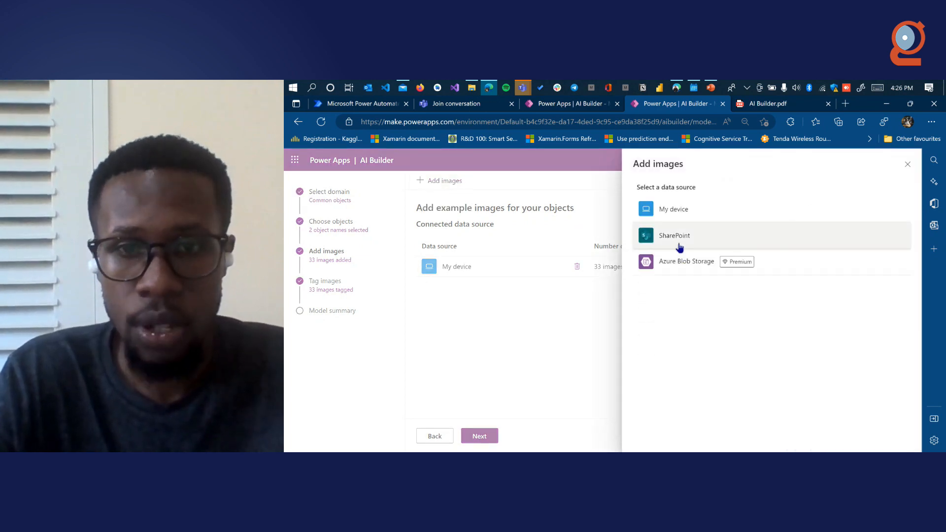
left_click(694, 219)
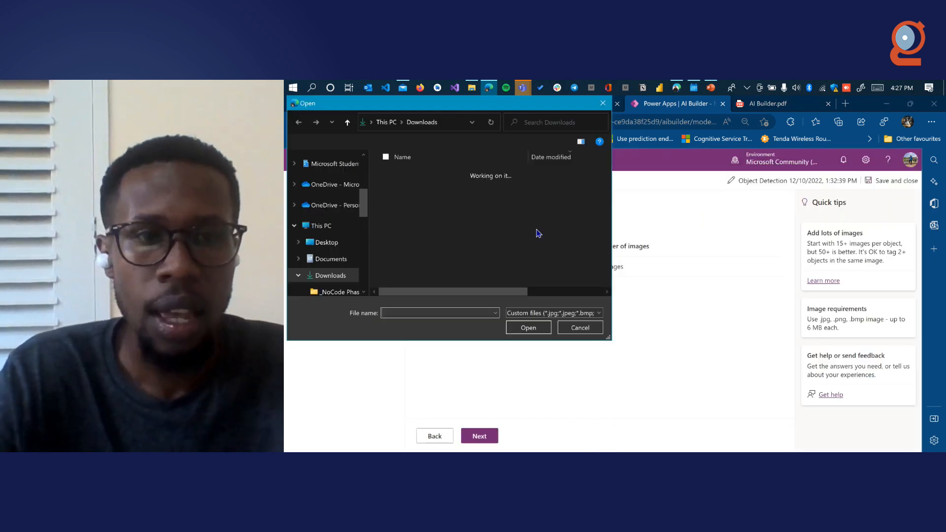
scroll(422, 254, "down", 4)
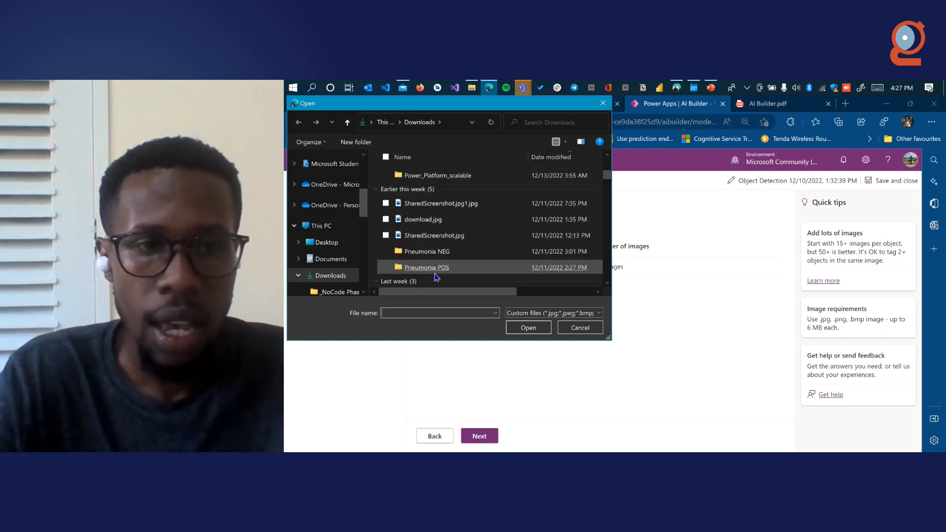
double_click(443, 269)
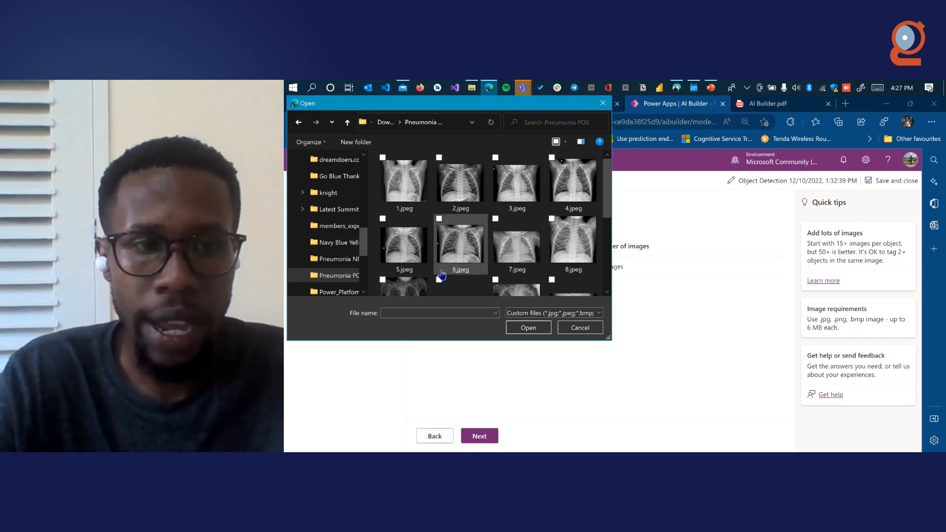
double_click(400, 250)
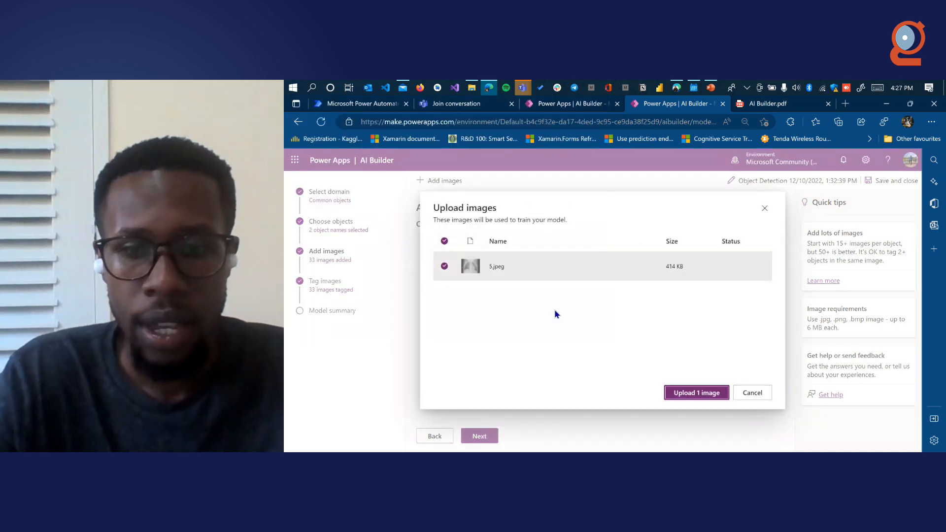
left_click(682, 394)
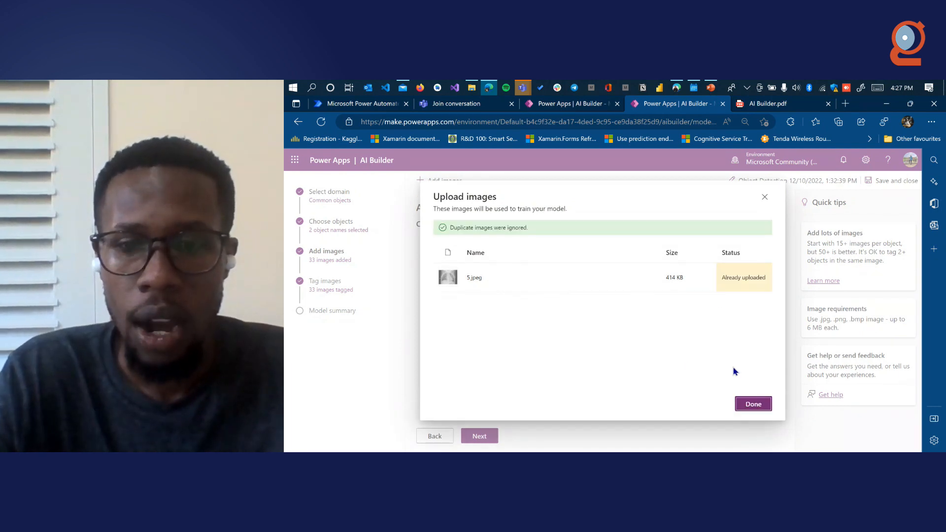
left_click(757, 402)
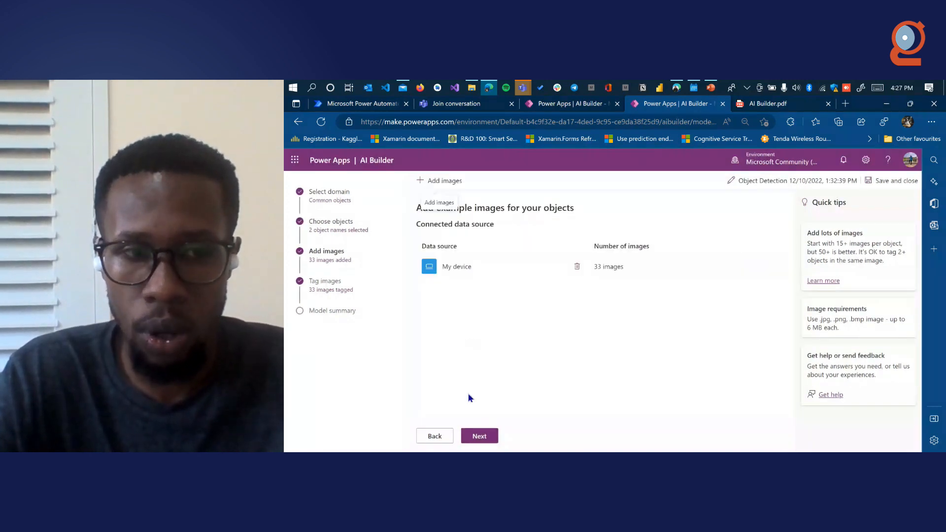
Continue to image tagging, inspect the PneumoniaPOS tag and object choices on the first chest X-ray, and finish tagging.
left_click(484, 439)
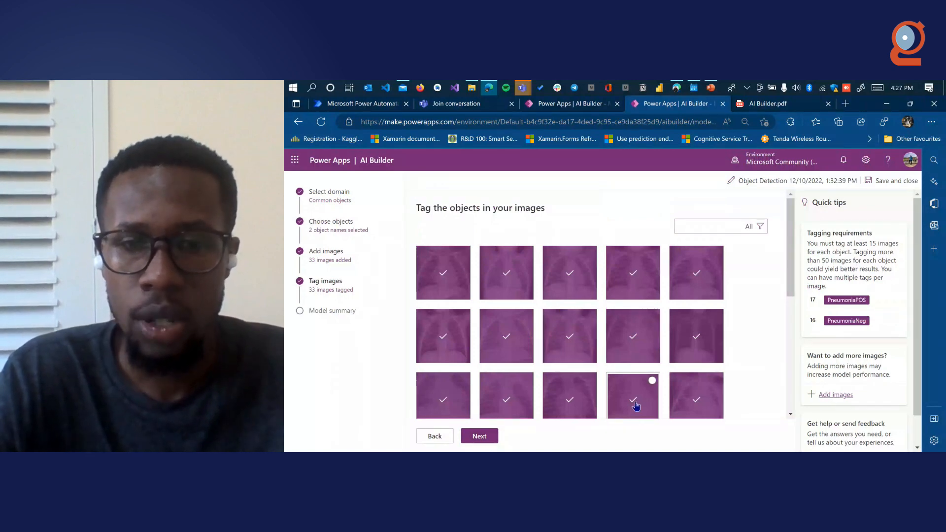
left_click(453, 295)
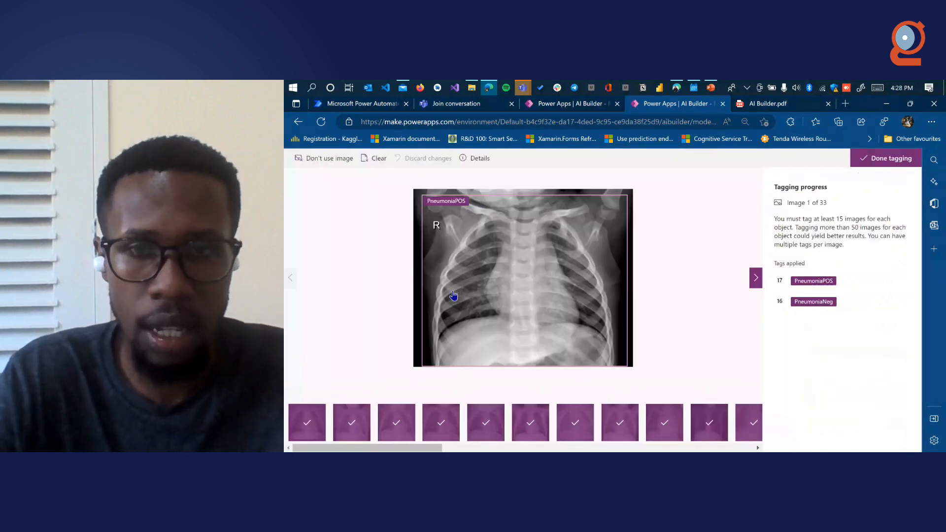
left_click(441, 220)
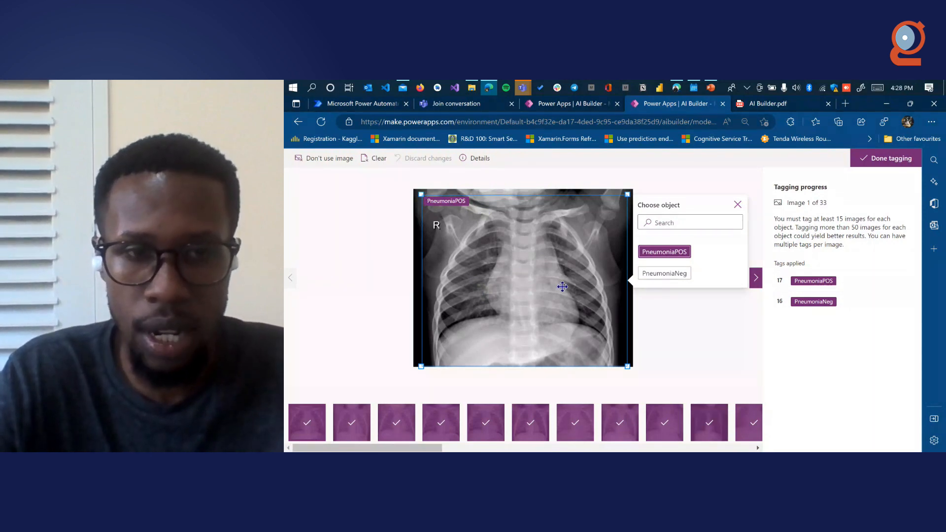
left_click(433, 210)
left_click(439, 222)
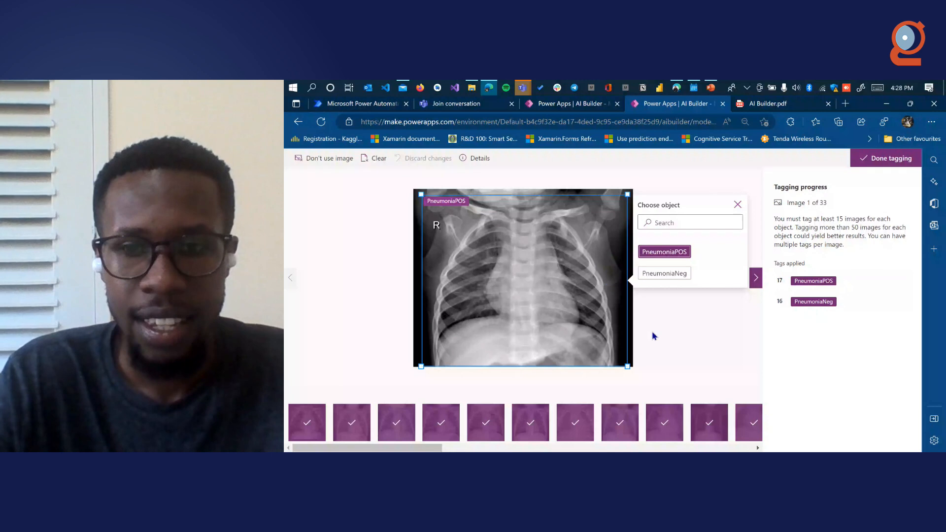
left_click(738, 206)
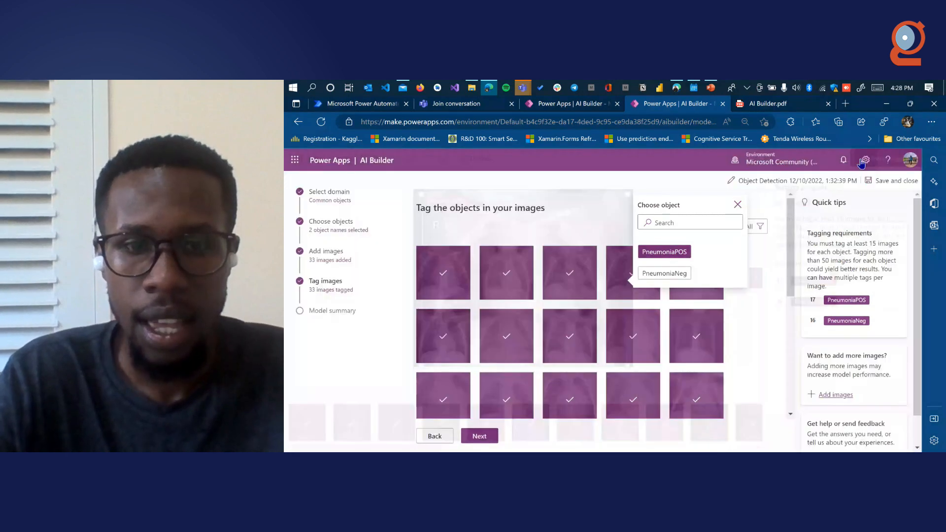
Review the model summary, train the object detection model, and go to its details page.
left_click(480, 442)
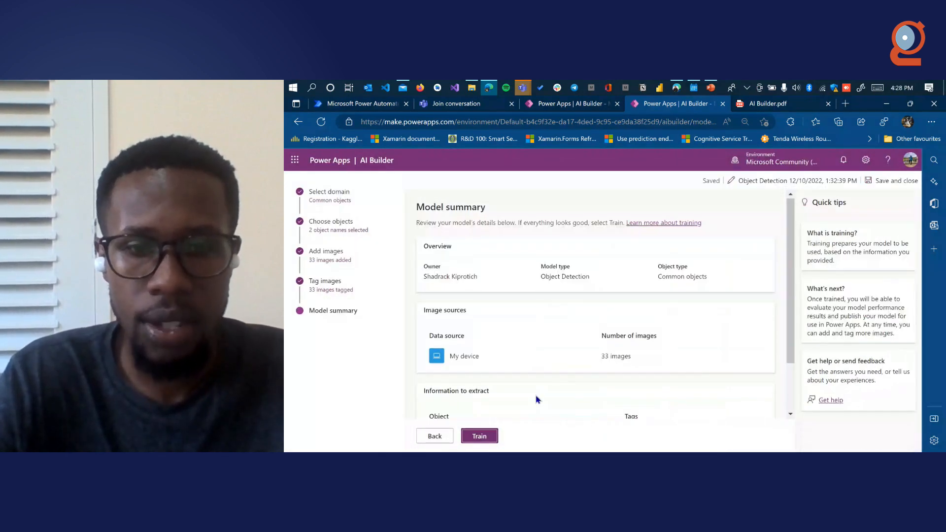
scroll(536, 395, "down", 2)
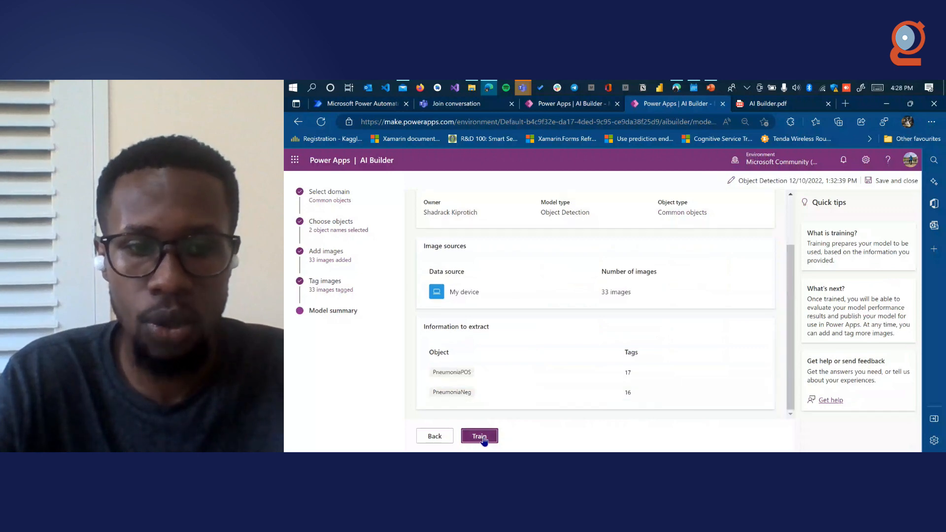
left_click(479, 437)
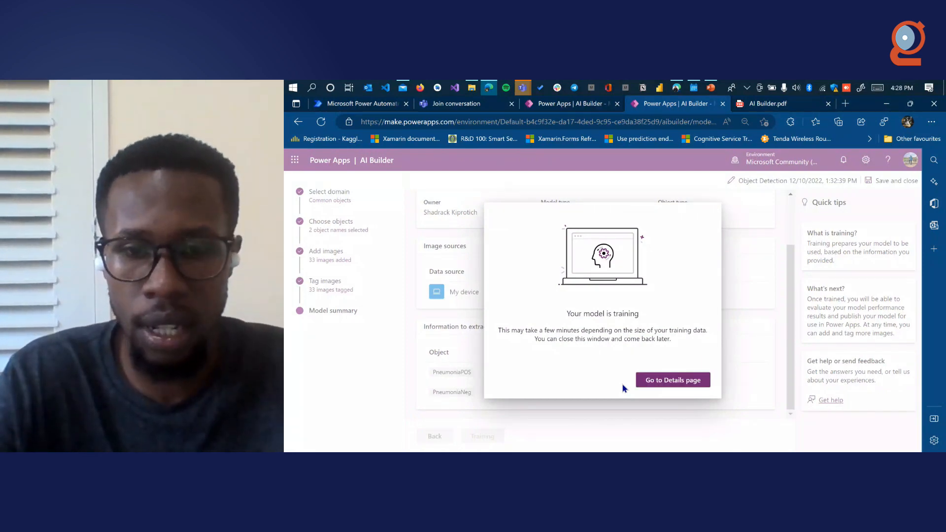
left_click(664, 383)
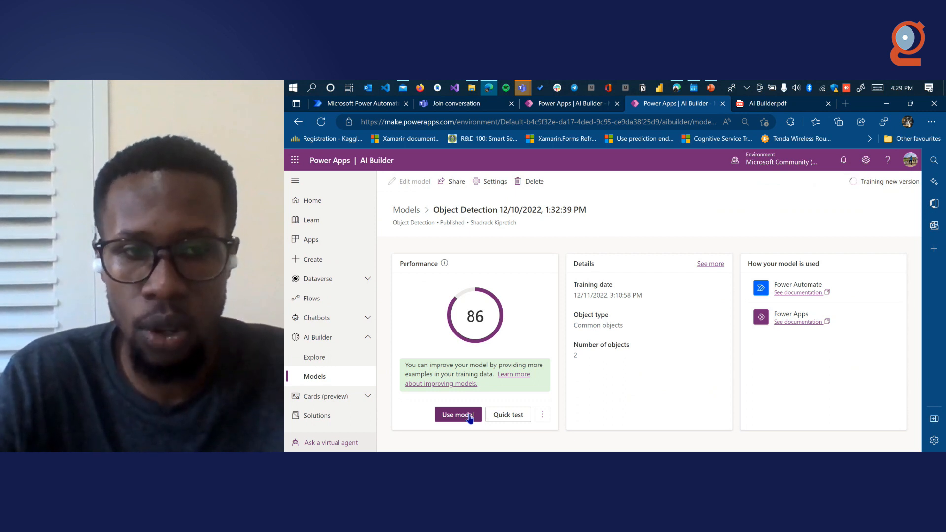
Run a quick test of the model with 3.jpeg from the Pneumonia POS folder.
left_click(502, 418)
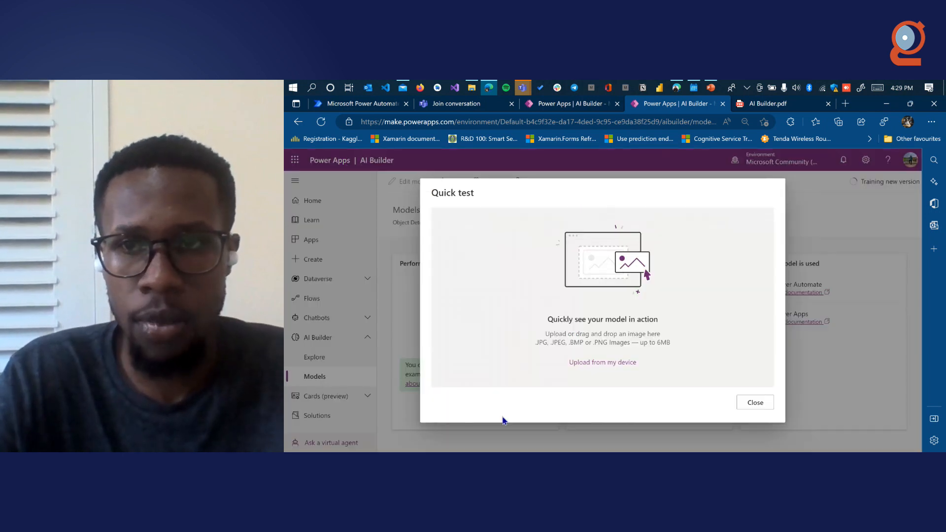
left_click(601, 367)
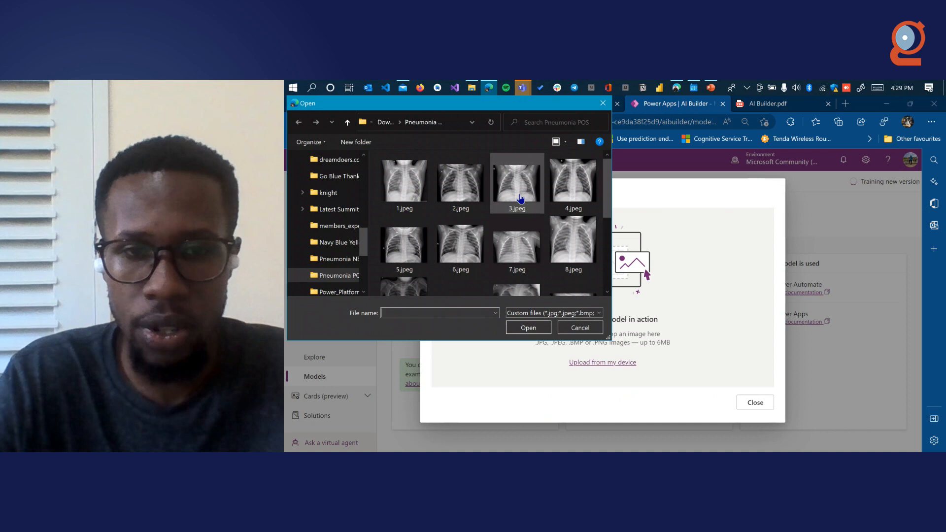
double_click(520, 197)
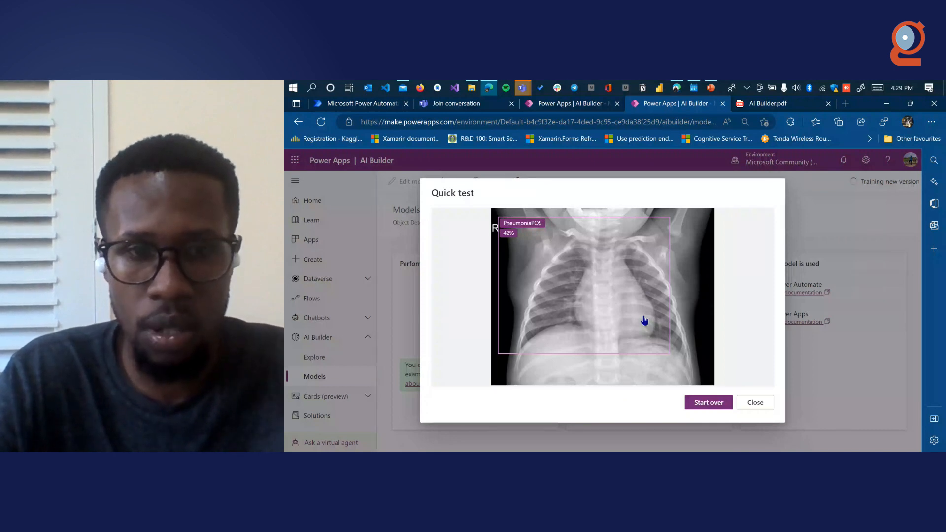
Start the quick test over with 3.jpeg from the Pneumonia NEG folder, and close the test after viewing the detection.
left_click(723, 407)
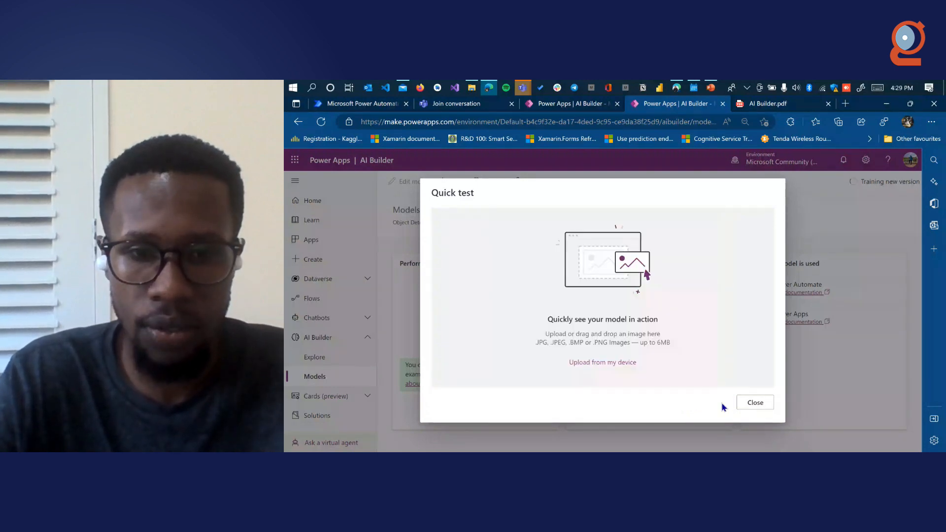
left_click(602, 362)
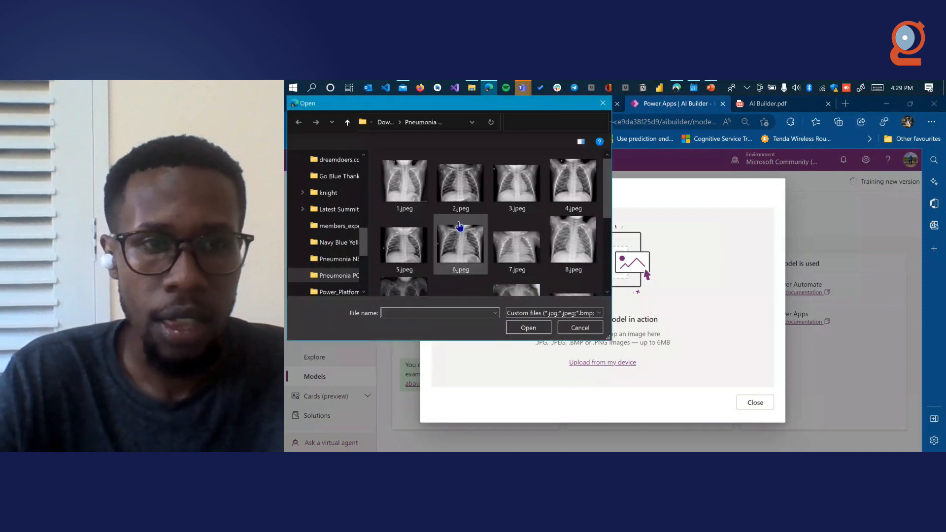
left_click(386, 121)
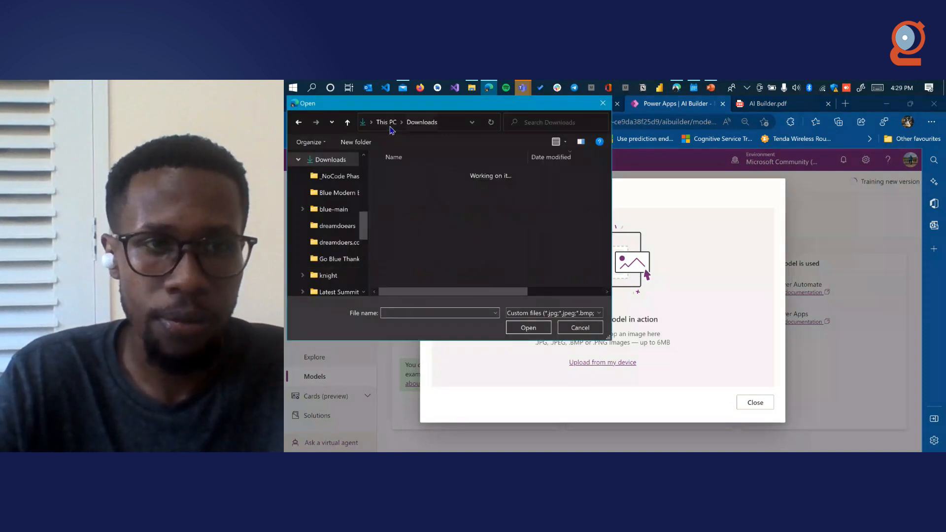
scroll(472, 256, "down", 1)
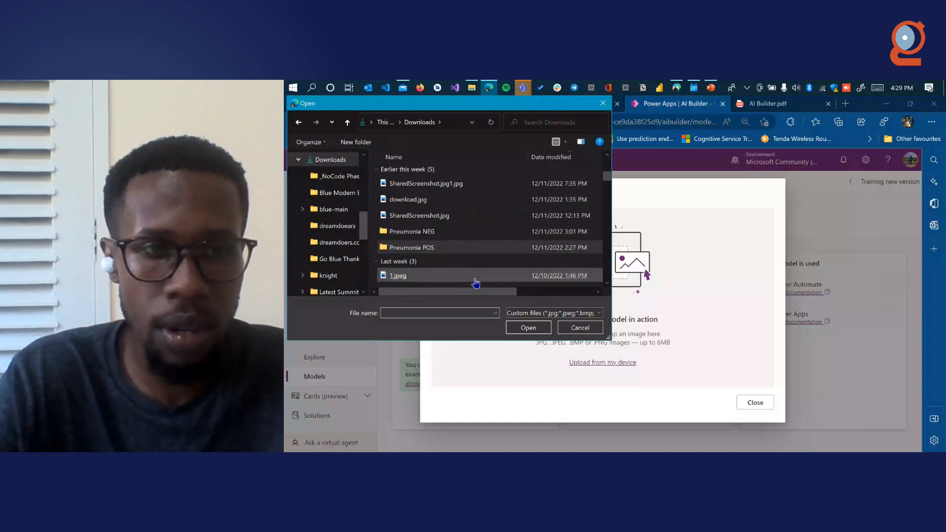
double_click(478, 232)
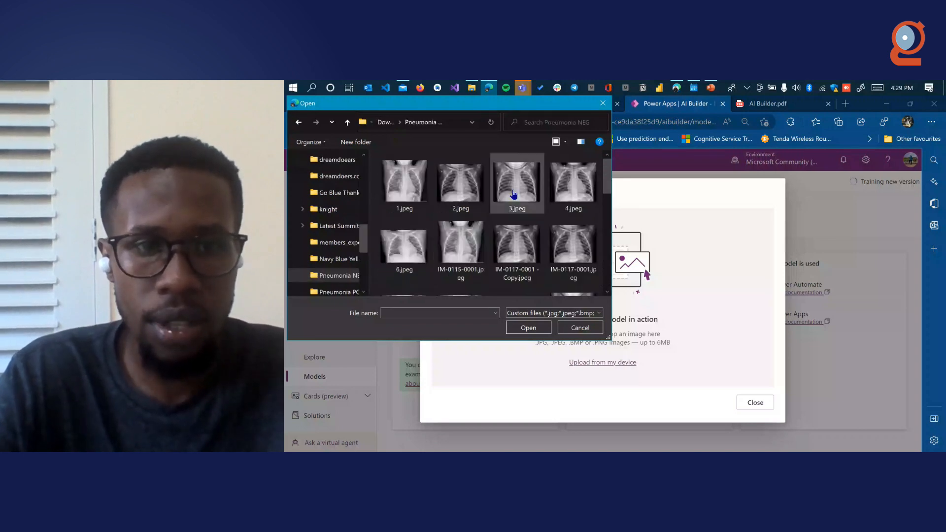
left_click(513, 194)
double_click(514, 193)
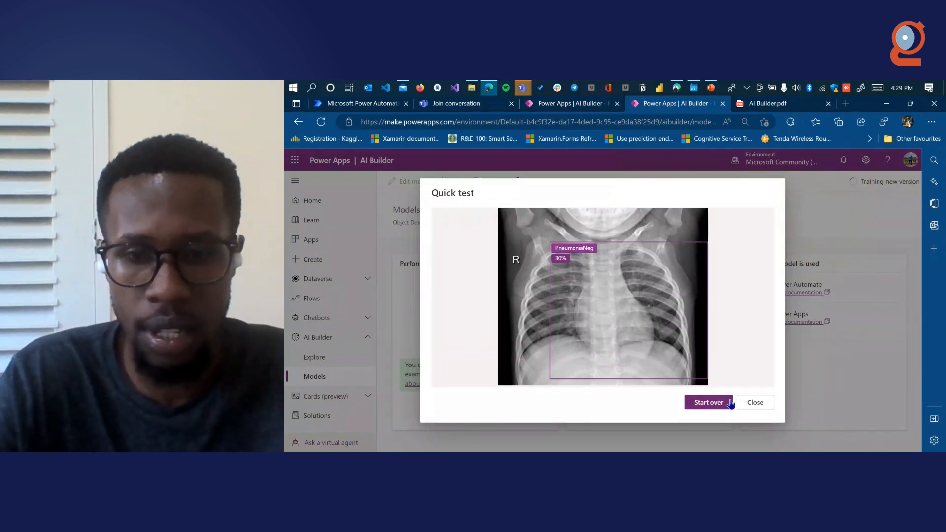
left_click(750, 403)
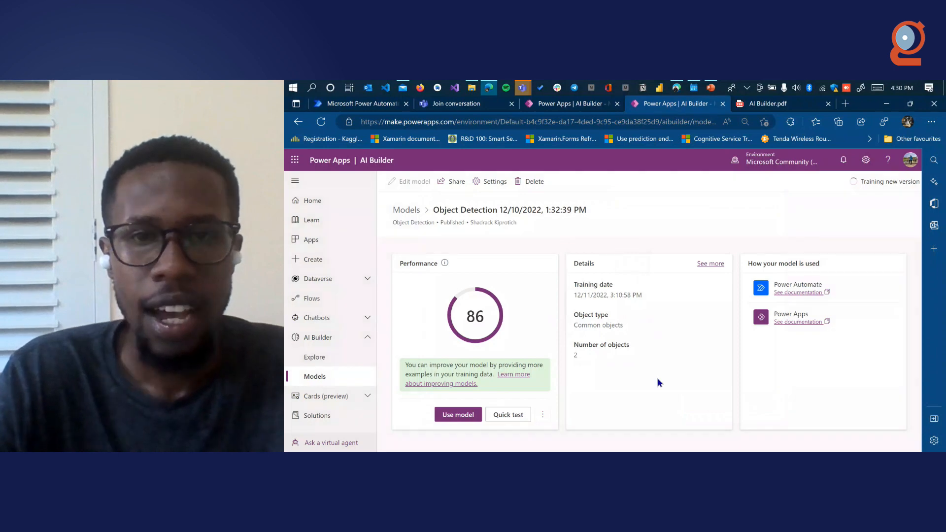